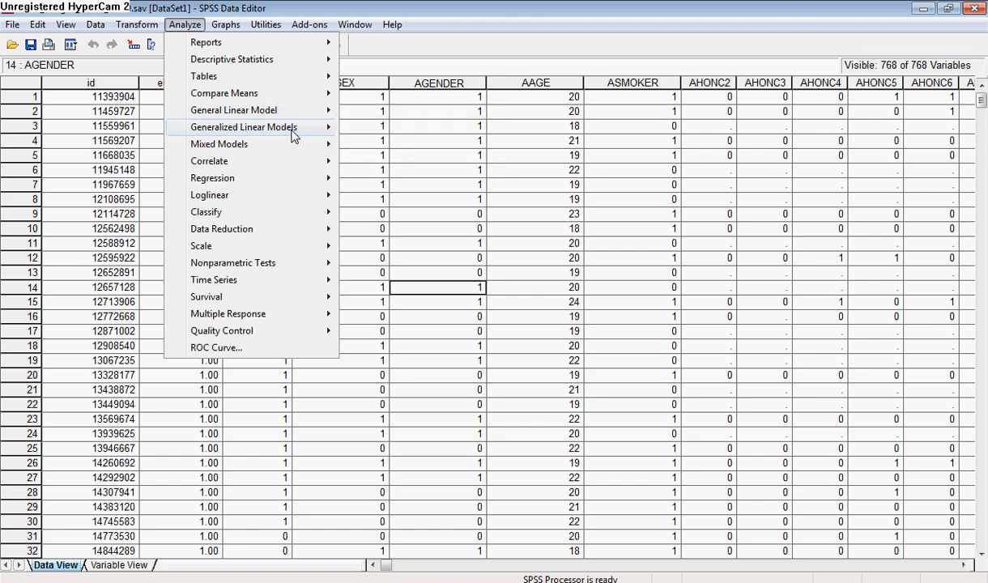
Open a Generalized Linear Models analysis and assign baseline peak drinks [a_pkdrink] as the dependent variable.
{"action": "mouse_move", "coordinate": [293, 136]}
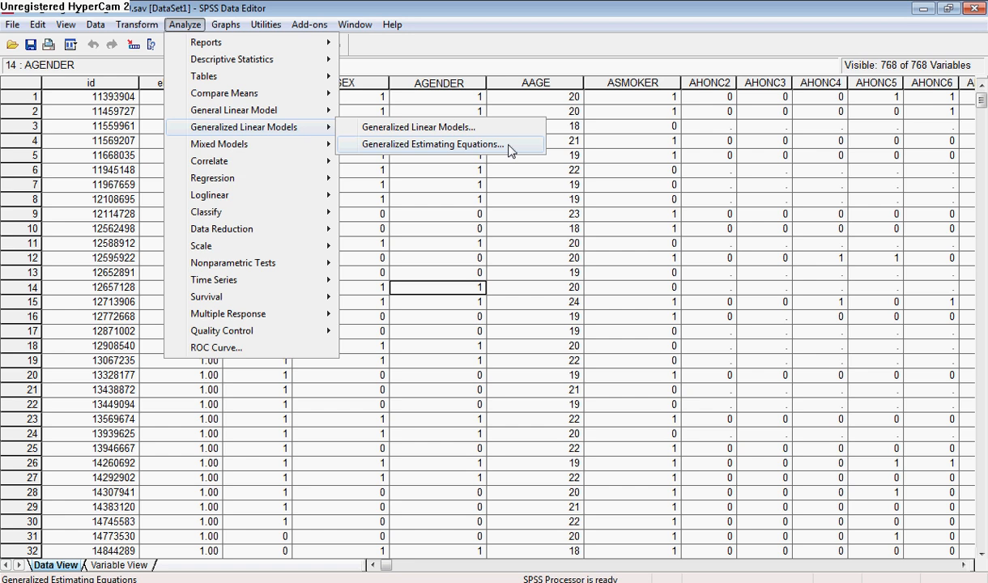
{"action": "left_click", "coordinate": [461, 132]}
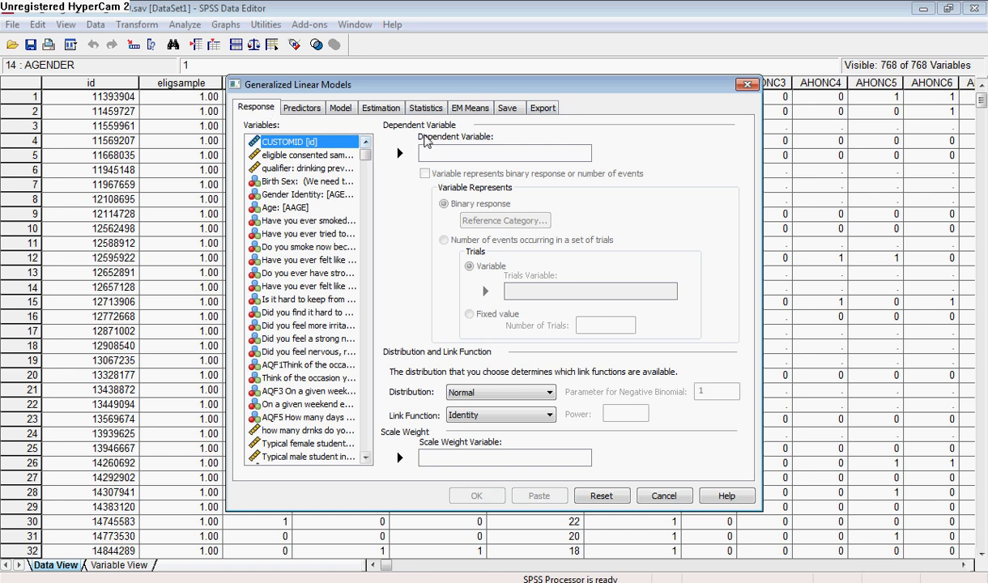
{"action": "left_click_drag", "start_coordinate": [366, 161], "coordinate": [385, 406]}
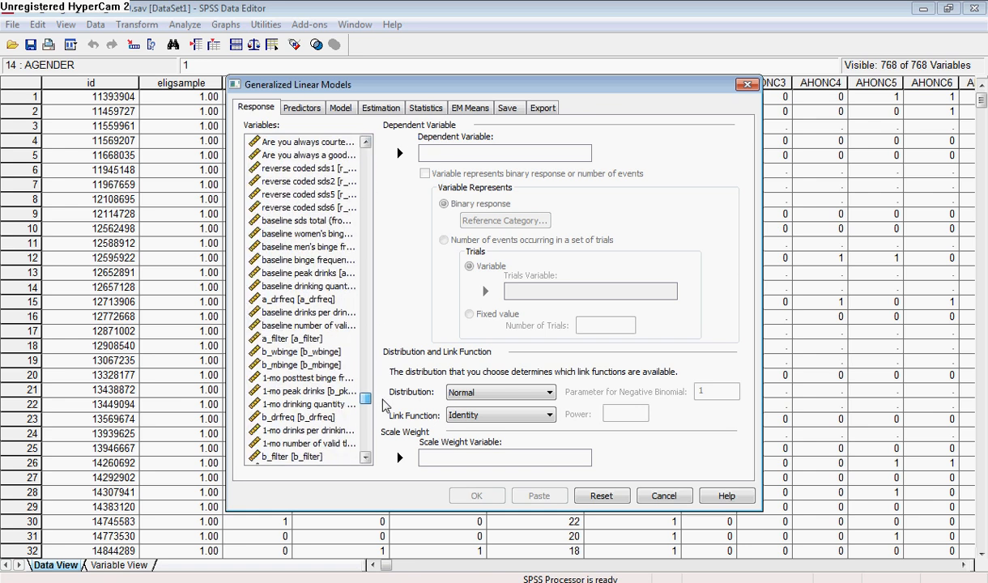
{"action": "left_click", "coordinate": [328, 274]}
{"action": "left_click", "coordinate": [399, 153]}
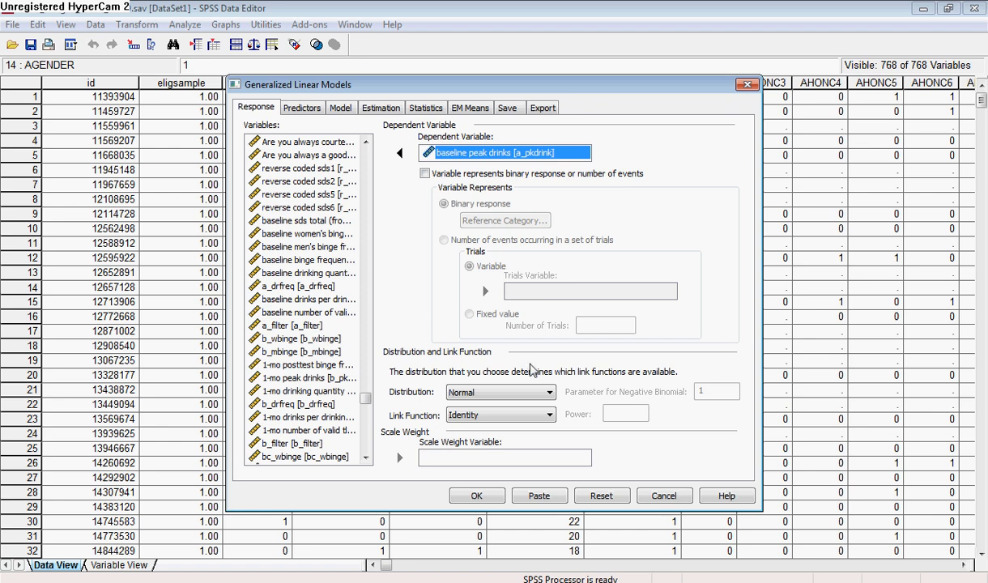
Set the response distribution to Poisson and the link function to Log.
{"action": "left_click", "coordinate": [550, 393]}
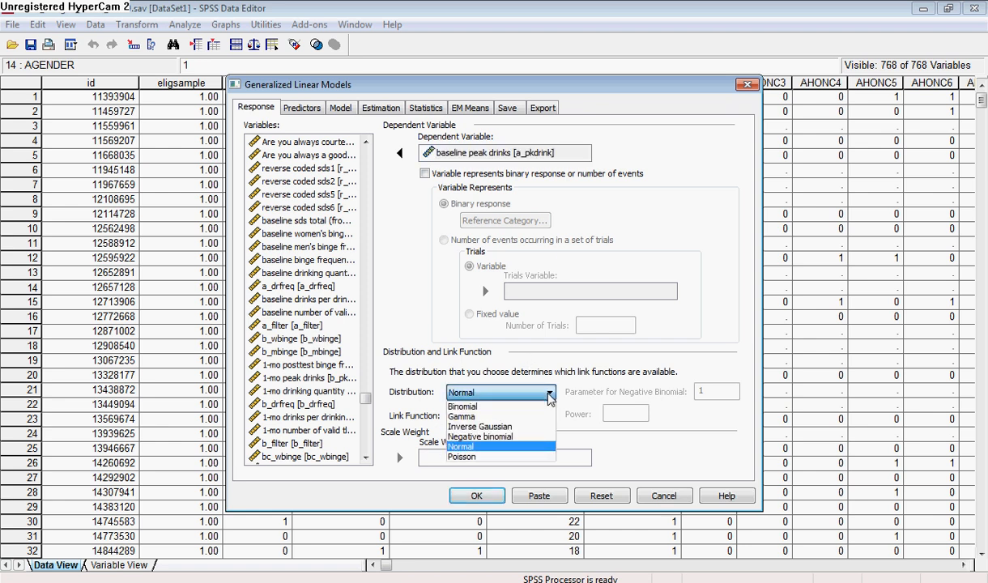
{"action": "left_click", "coordinate": [543, 457]}
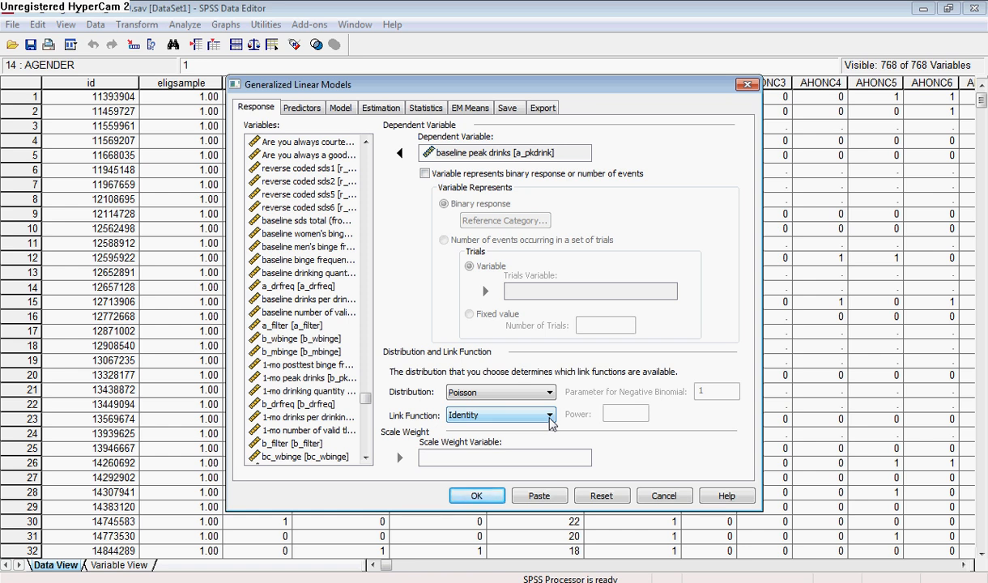
{"action": "left_click", "coordinate": [549, 417]}
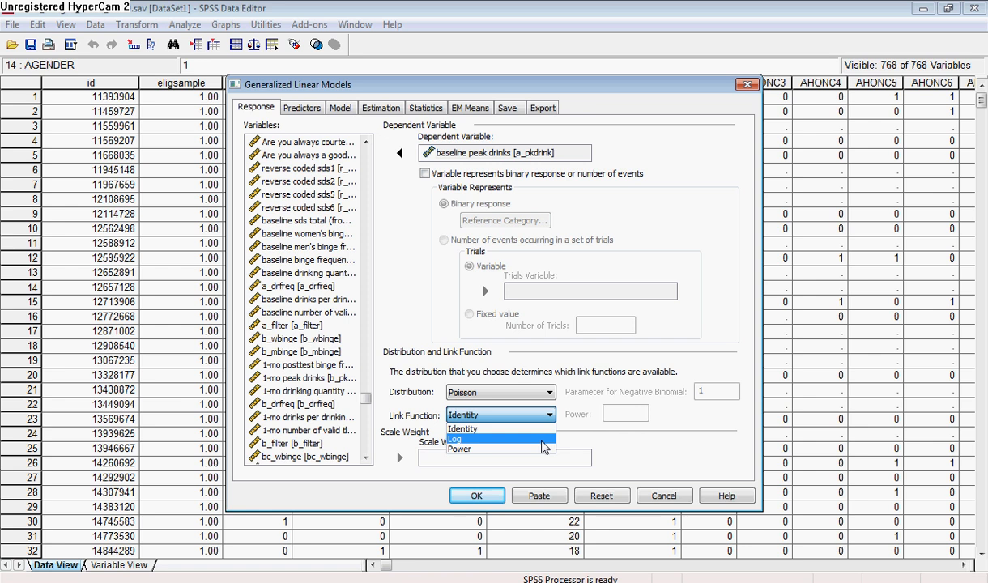
{"action": "left_click", "coordinate": [542, 441]}
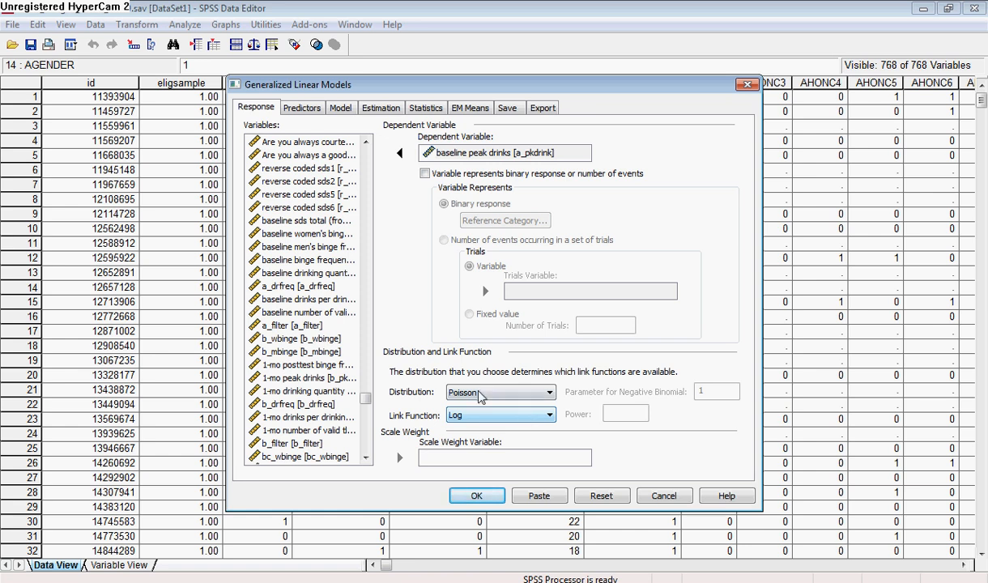
Assign Birth Sex [ASEX] as a factor and cm_asglobal as a covariate among the predictors.
{"action": "left_click", "coordinate": [303, 109]}
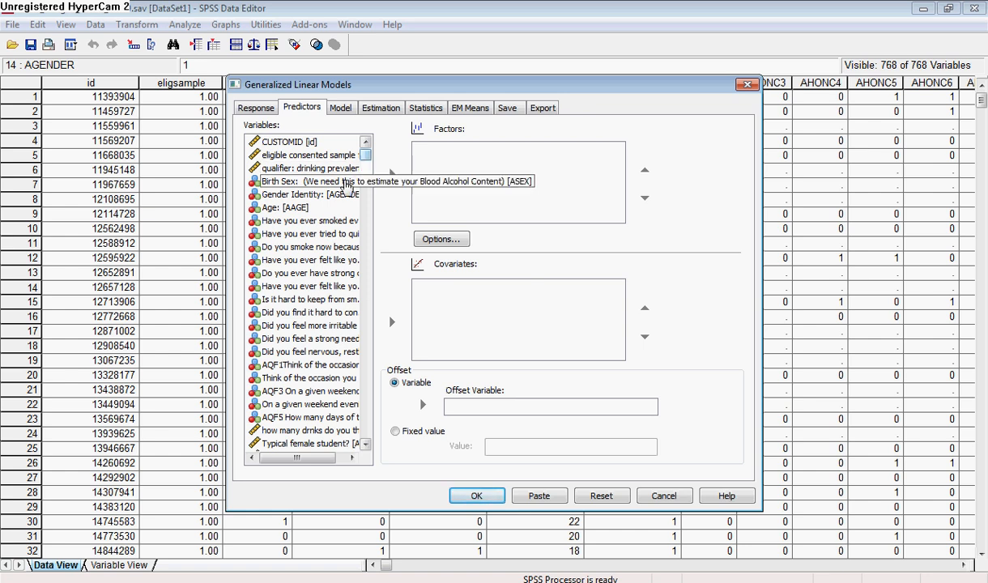
{"action": "left_click", "coordinate": [340, 182]}
{"action": "left_click", "coordinate": [392, 173]}
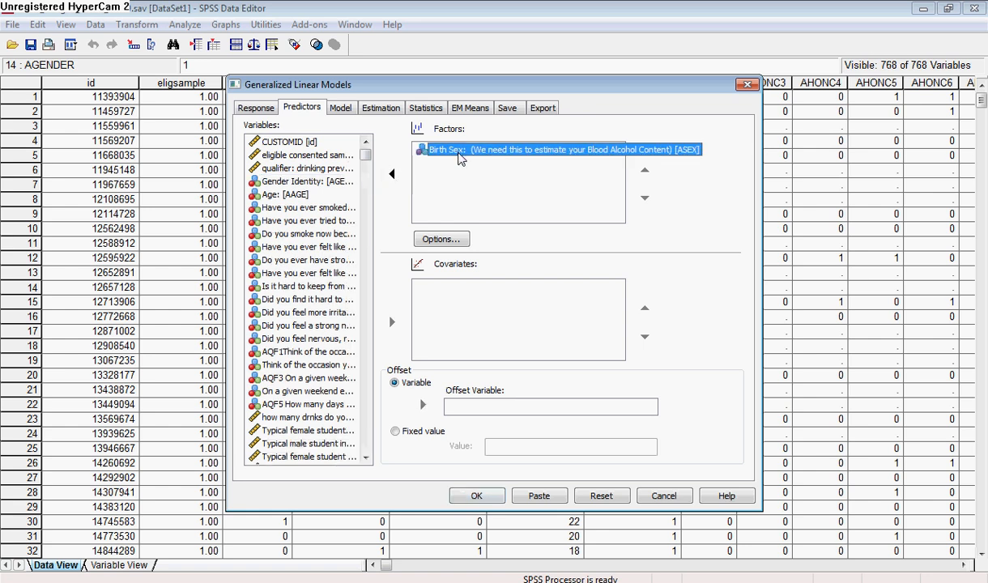
{"action": "left_click_drag", "start_coordinate": [365, 156], "coordinate": [366, 442]}
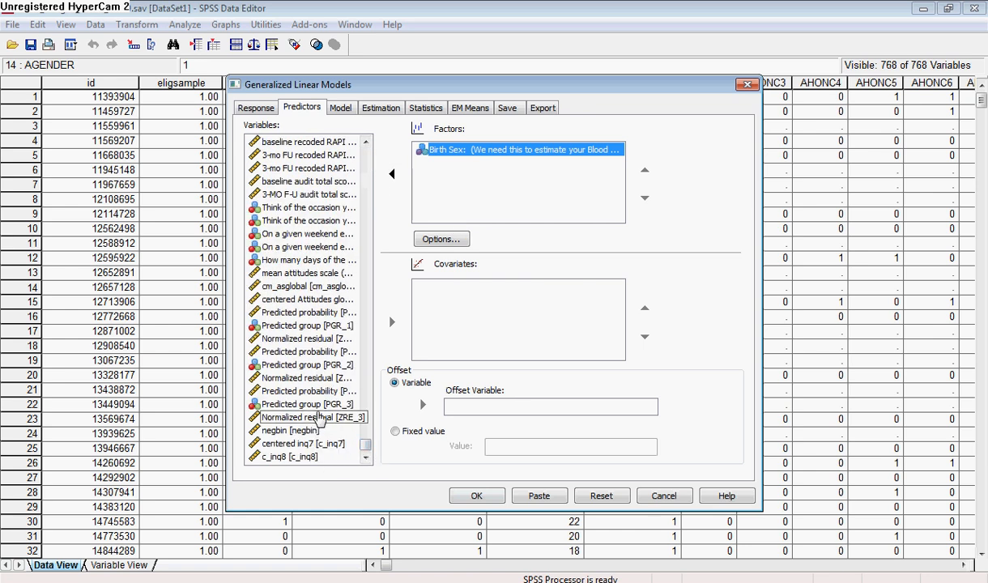
{"action": "left_click", "coordinate": [311, 289]}
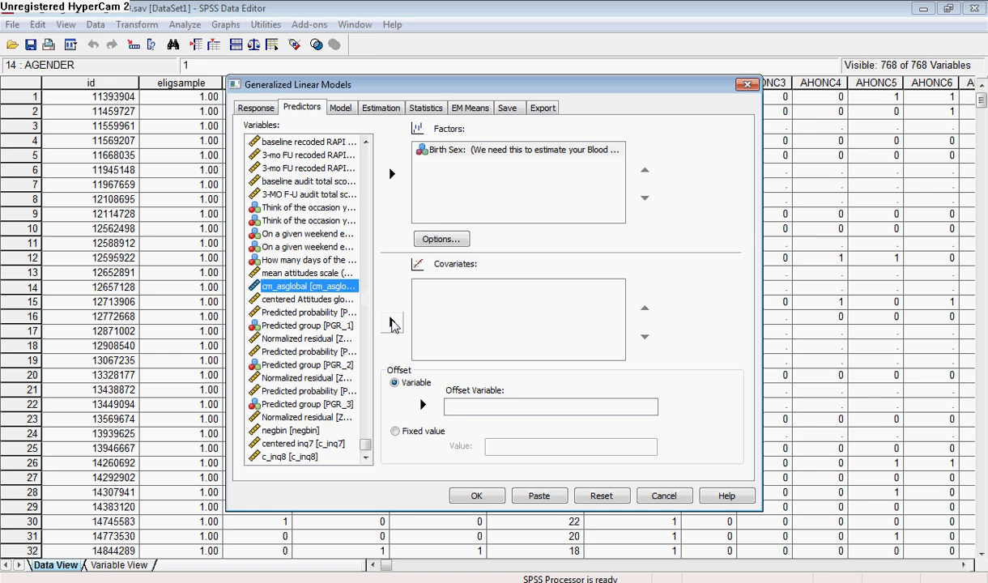
{"action": "left_click", "coordinate": [393, 324]}
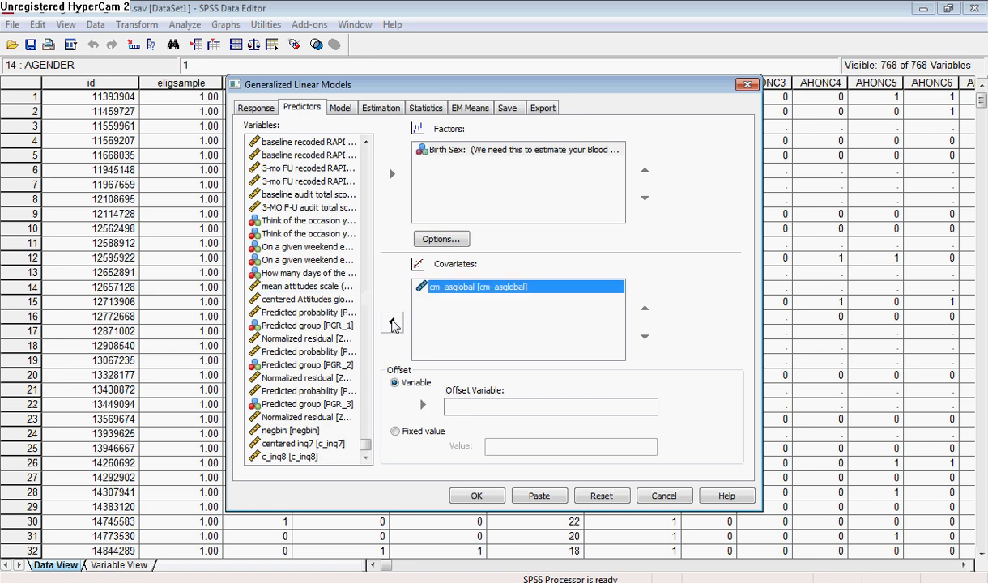
Set the category order for factors to Descending in the predictor options.
{"action": "left_click", "coordinate": [452, 241]}
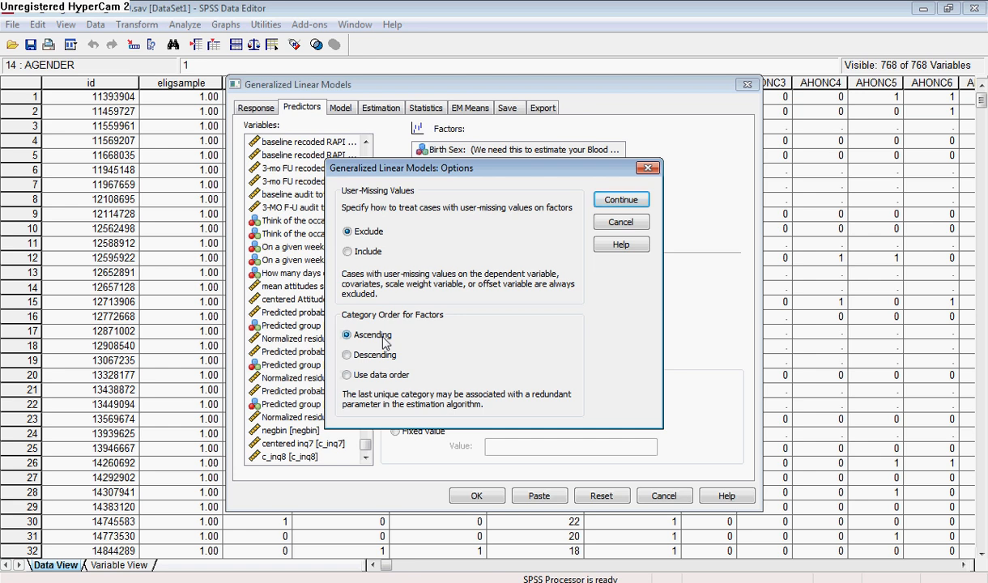
{"action": "left_click", "coordinate": [347, 355]}
{"action": "left_click", "coordinate": [600, 203]}
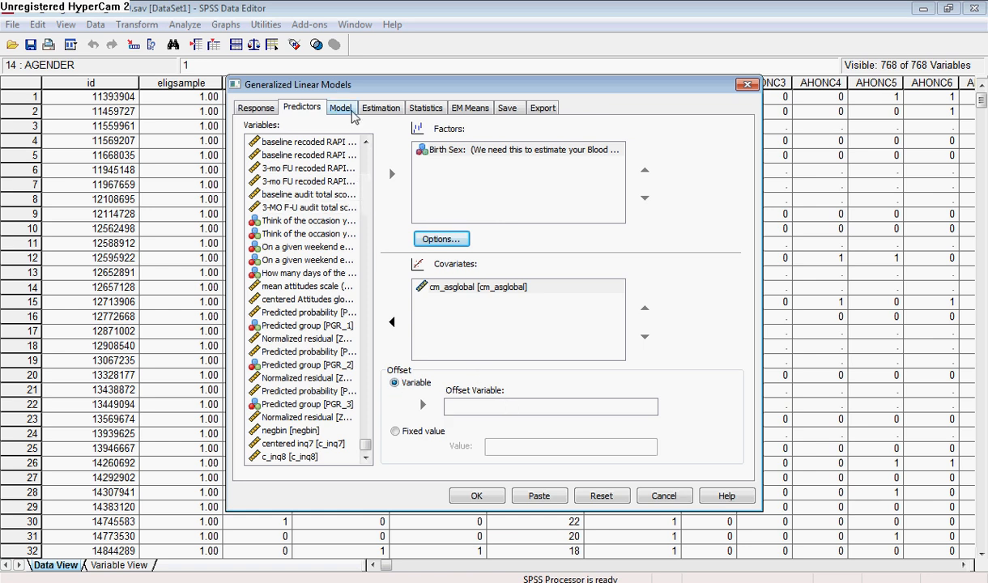
Add ASEX and cm_asglobal to the model as main effects.
{"action": "left_click", "coordinate": [341, 108]}
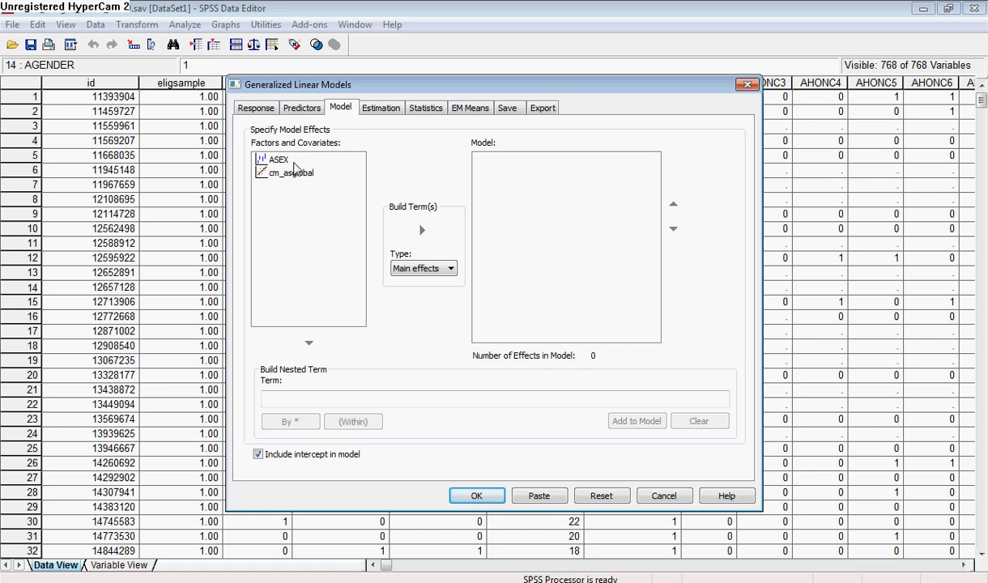
{"action": "left_click", "coordinate": [287, 160]}
{"action": "left_click", "coordinate": [296, 174], "text": "shift"}
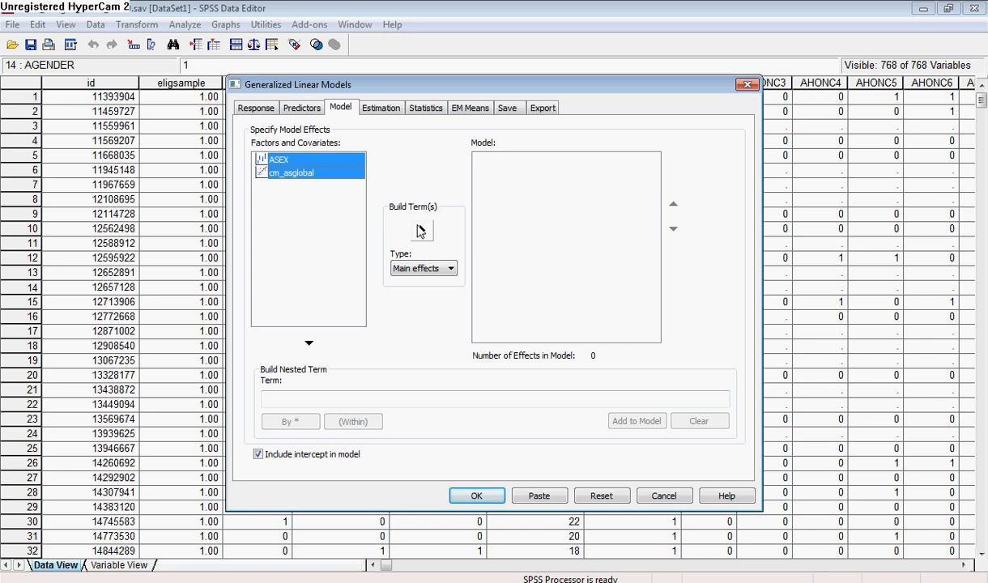
{"action": "left_click", "coordinate": [422, 231]}
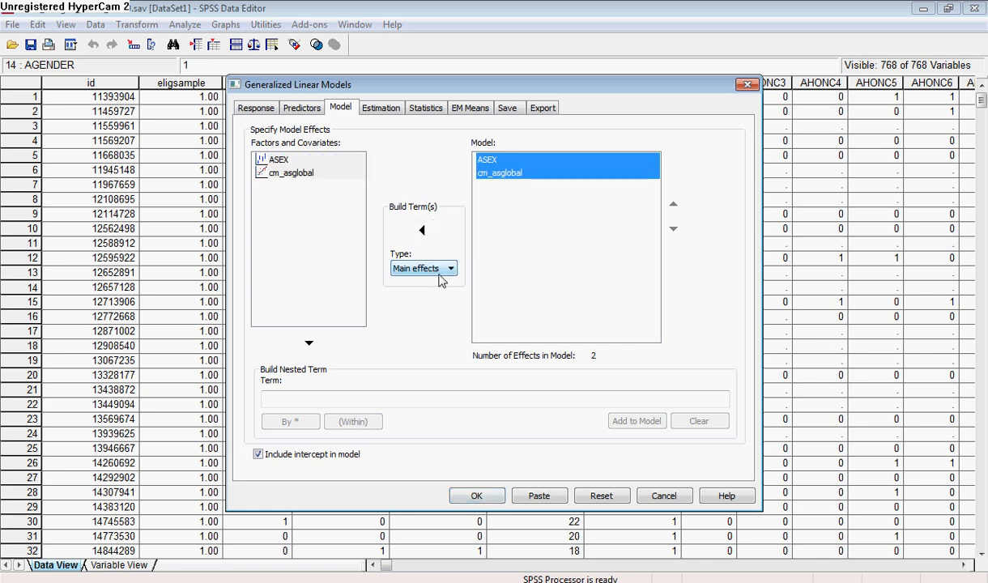
Add the ASEX by cm_asglobal interaction to the model, and remove all terms from the model.
{"action": "left_click", "coordinate": [422, 268]}
{"action": "left_click", "coordinate": [413, 293]}
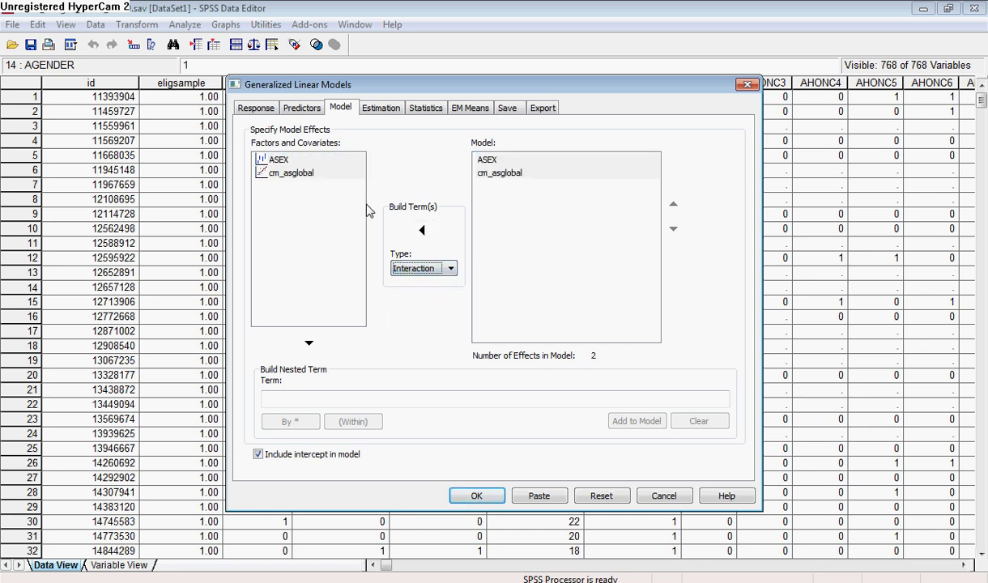
{"action": "left_click", "coordinate": [300, 174]}
{"action": "left_click", "coordinate": [283, 160], "text": "ctrl"}
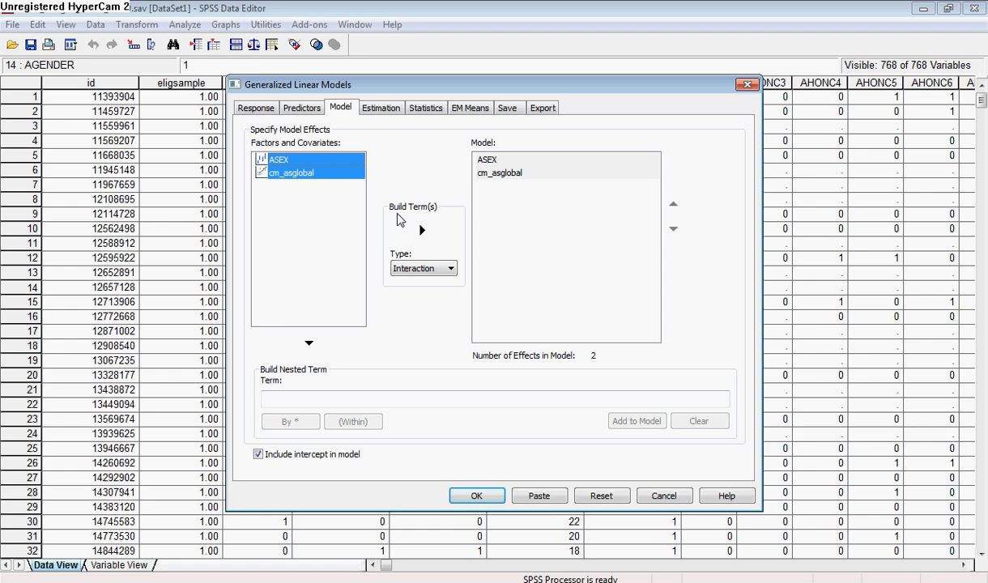
{"action": "left_click", "coordinate": [423, 232]}
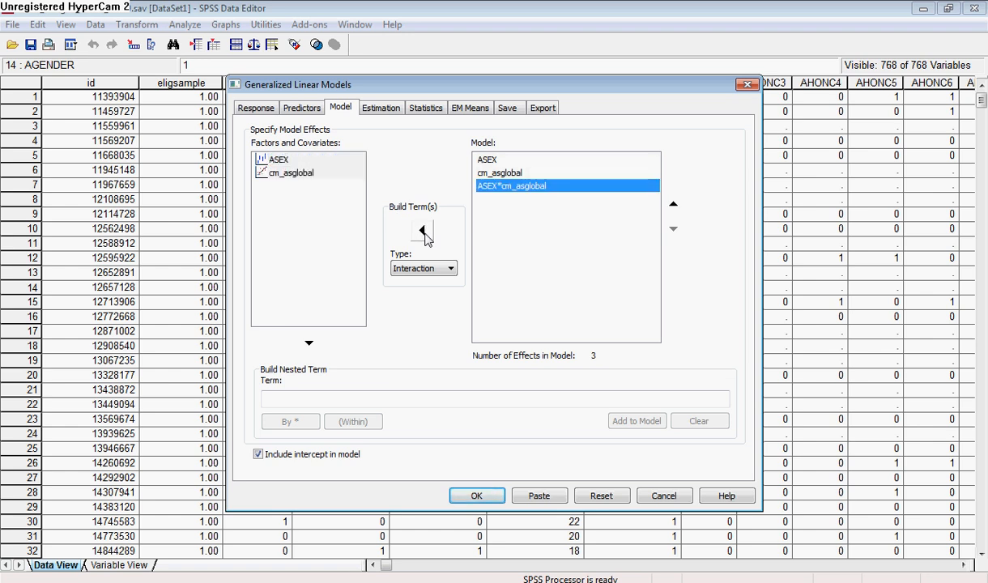
{"action": "left_click", "coordinate": [510, 160], "text": "shift"}
{"action": "left_click", "coordinate": [422, 230]}
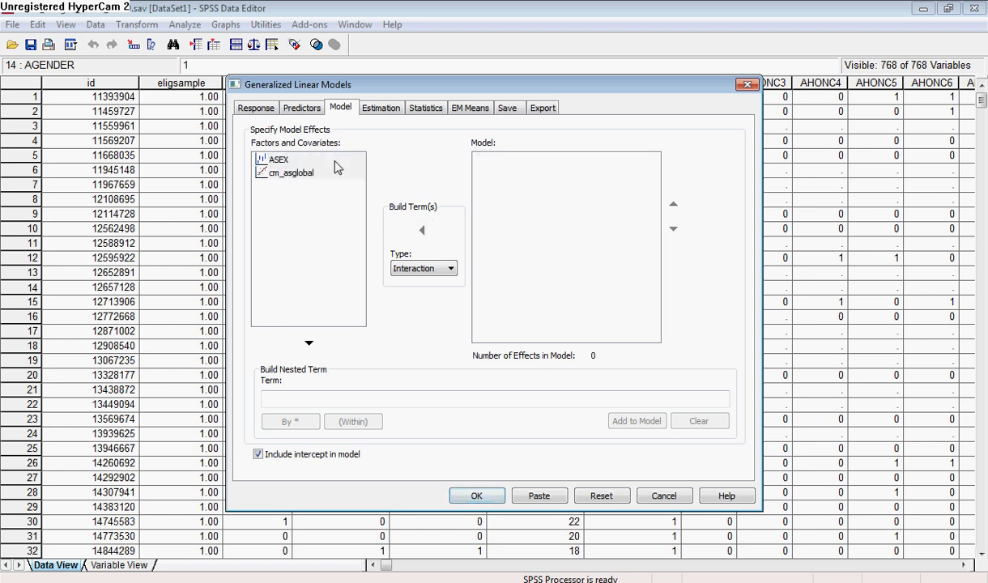
Add ASEX and cm_asglobal to the empty model as Factorial terms, including both main effects and their interaction.
{"action": "left_click", "coordinate": [290, 160]}
{"action": "left_click", "coordinate": [290, 172], "text": "shift"}
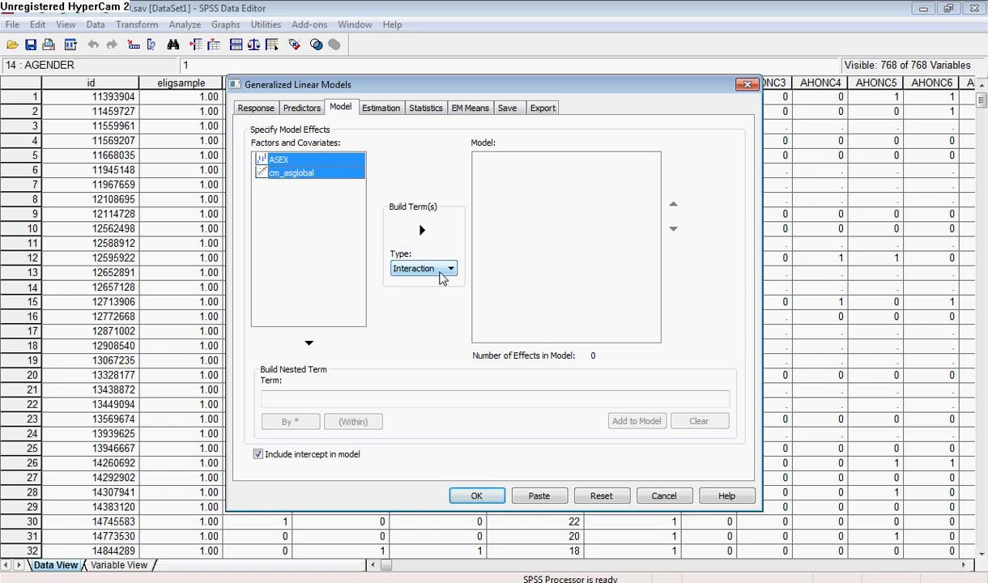
{"action": "left_click", "coordinate": [443, 270]}
{"action": "left_click", "coordinate": [441, 308]}
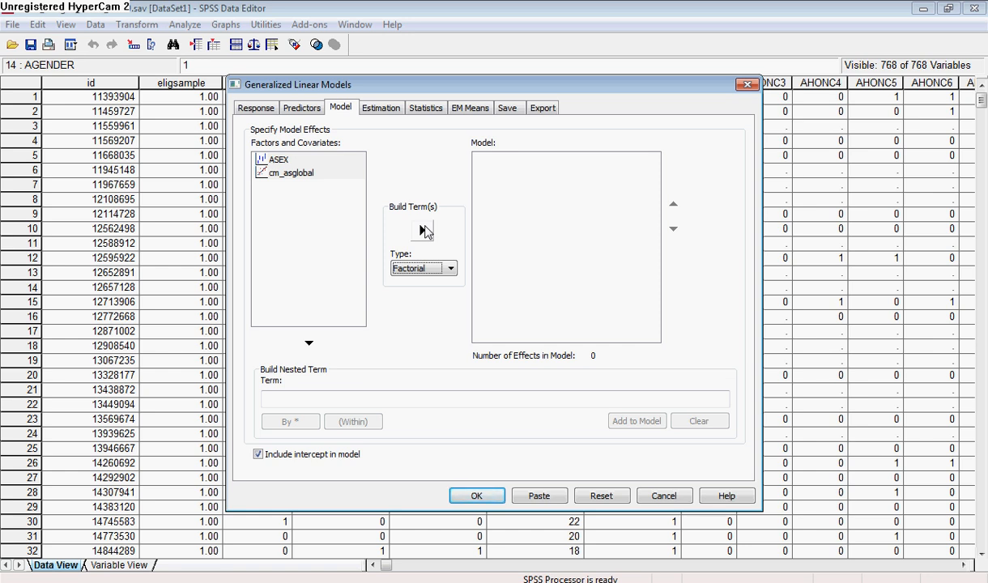
{"action": "left_click", "coordinate": [424, 231]}
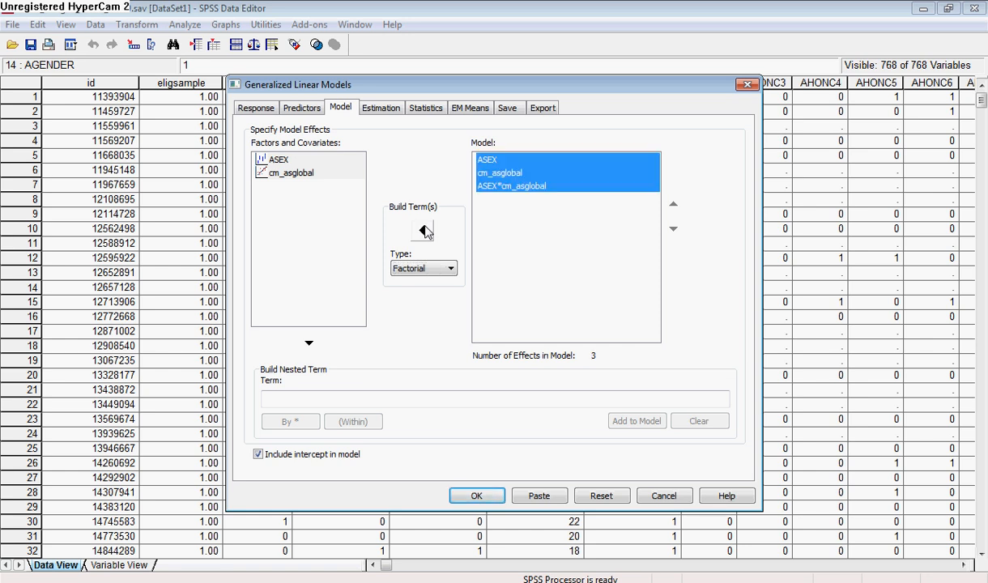